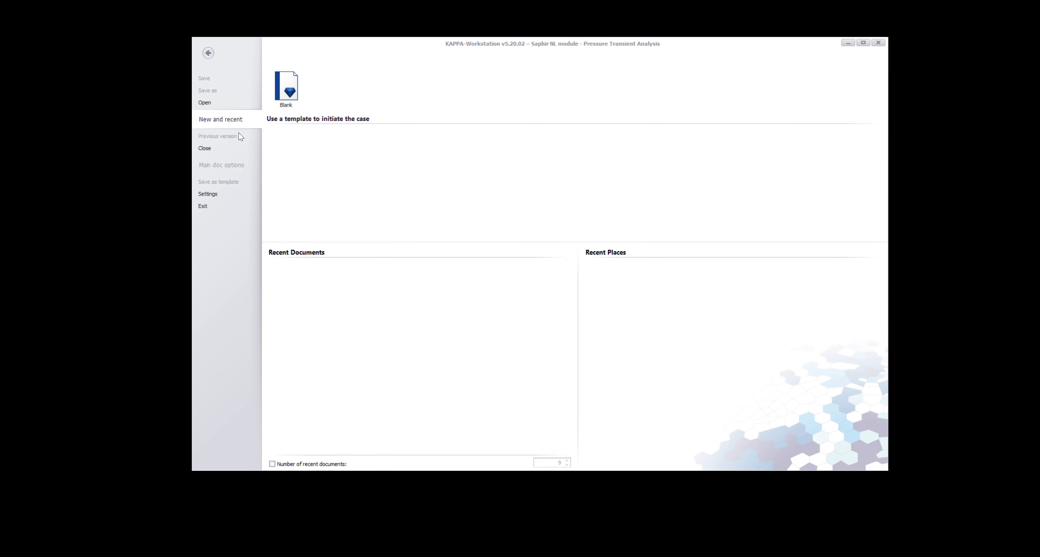
Start a new blank document and inspect its reference time and time zone choices, keeping the current settings.
{"action": "left_click", "coordinate": [288, 101]}
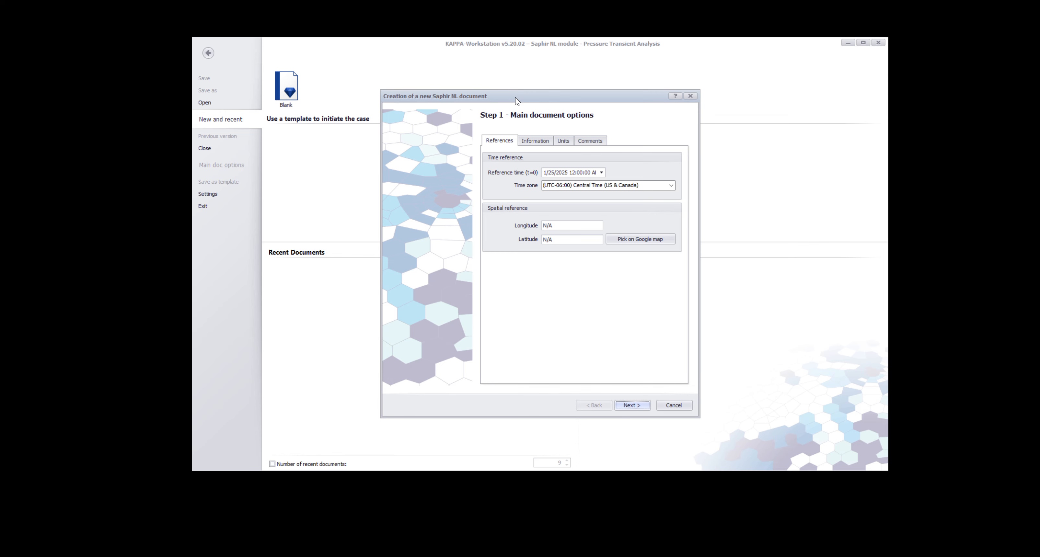
{"action": "left_click_drag", "start_coordinate": [515, 98], "coordinate": [482, 93]}
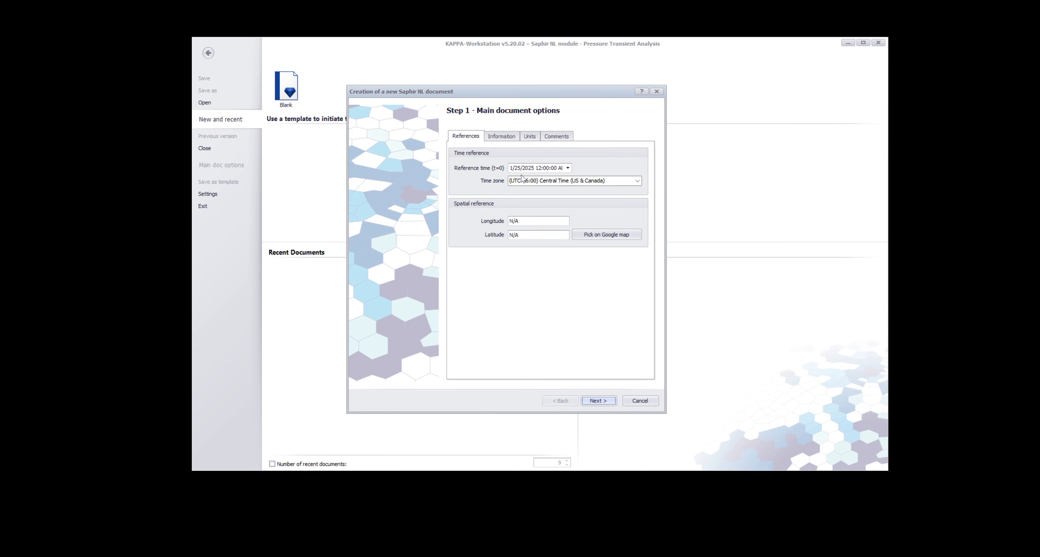
{"action": "left_click", "coordinate": [567, 168]}
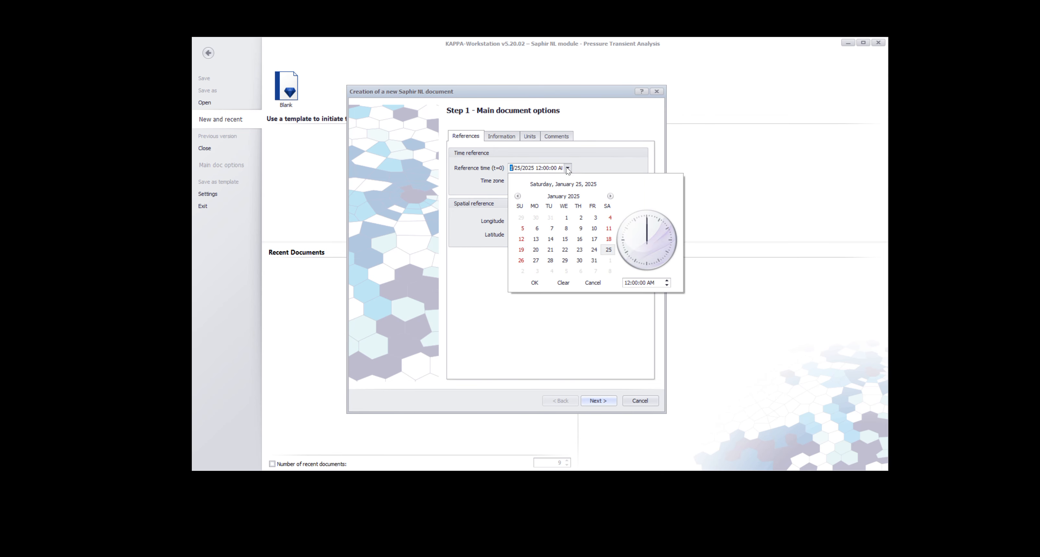
{"action": "left_click", "coordinate": [568, 168]}
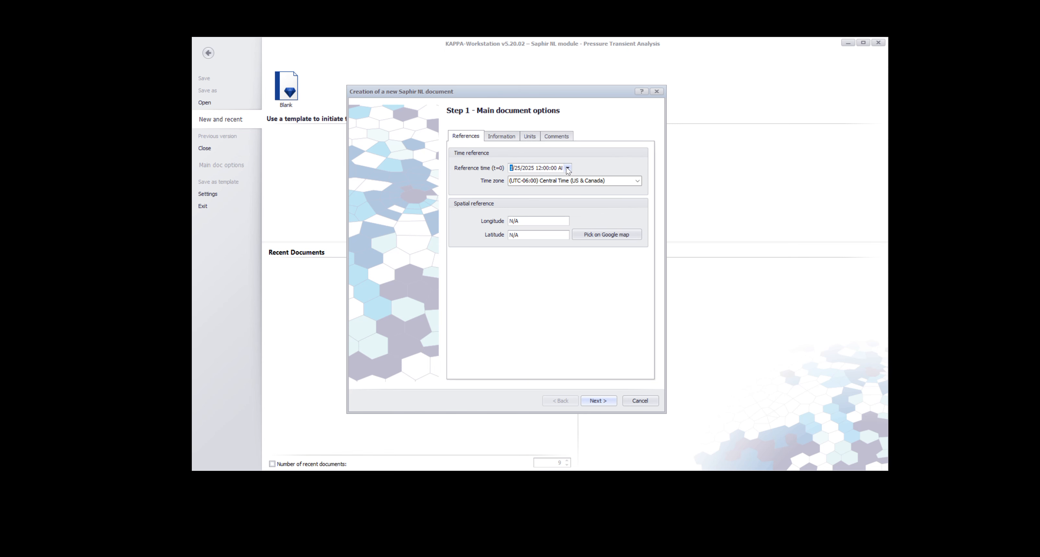
{"action": "left_click", "coordinate": [533, 168]}
{"action": "left_click", "coordinate": [637, 182]}
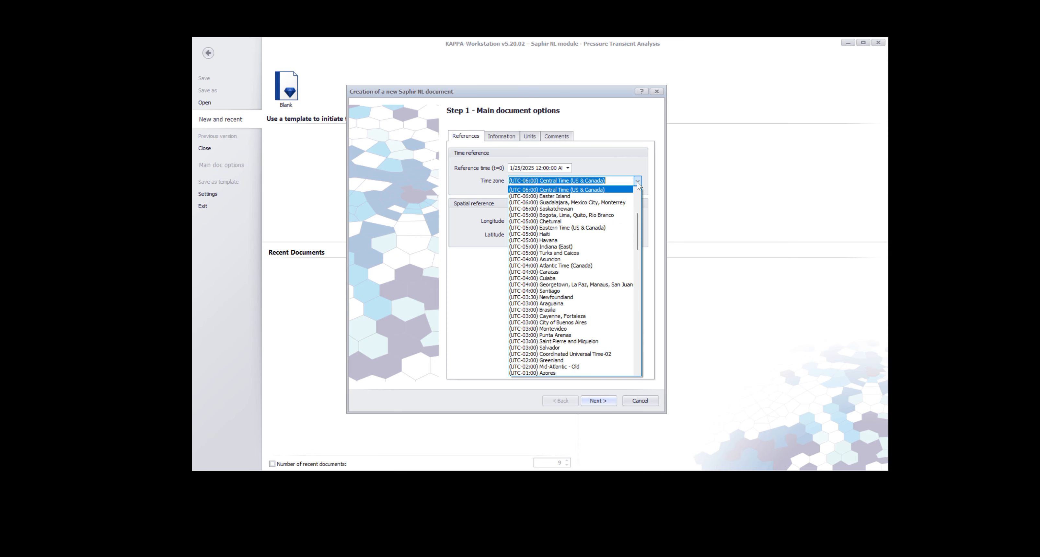
{"action": "left_click", "coordinate": [637, 182]}
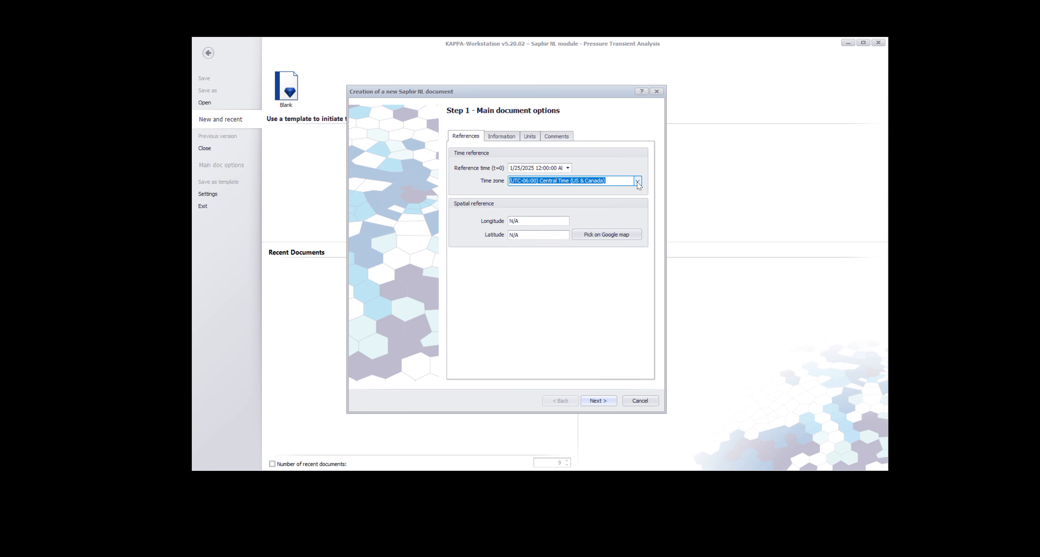
Examine the information fields, the Oil Field unit system and the comments area of the main document options.
{"action": "left_click", "coordinate": [503, 137]}
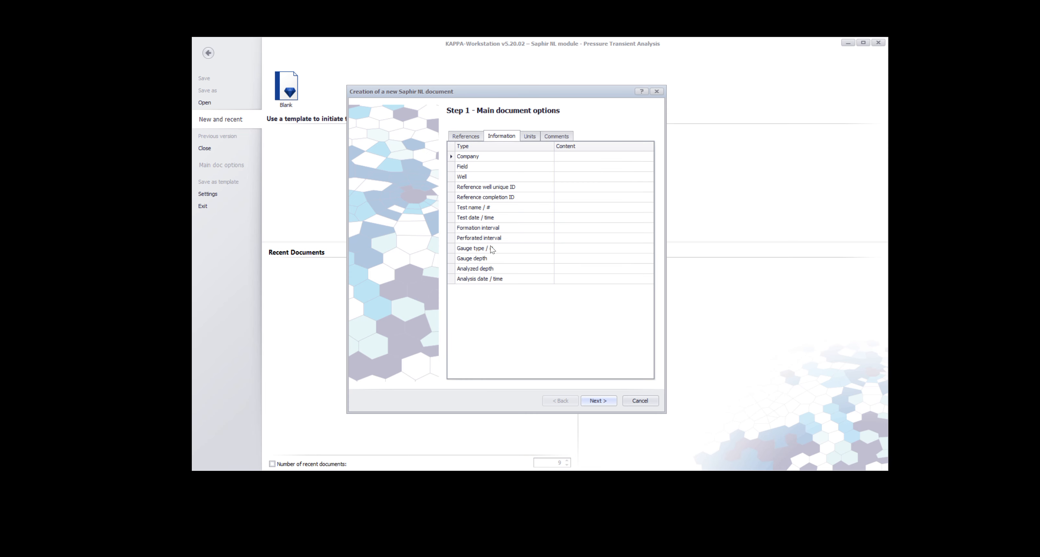
{"action": "left_click", "coordinate": [529, 137]}
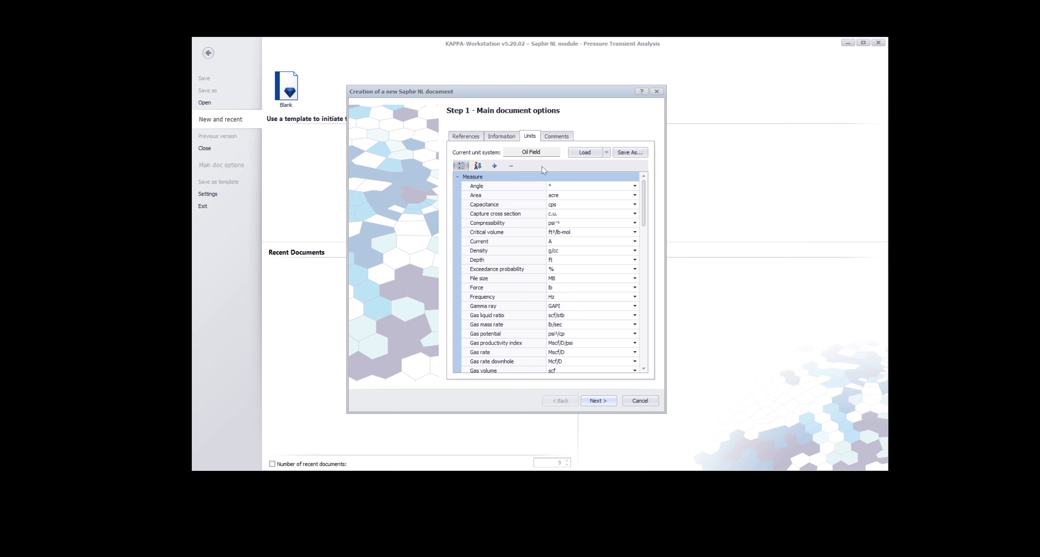
{"action": "left_click", "coordinate": [538, 152]}
{"action": "left_click_drag", "start_coordinate": [548, 153], "coordinate": [518, 155]}
{"action": "left_click", "coordinate": [632, 204]}
{"action": "left_click", "coordinate": [595, 170]}
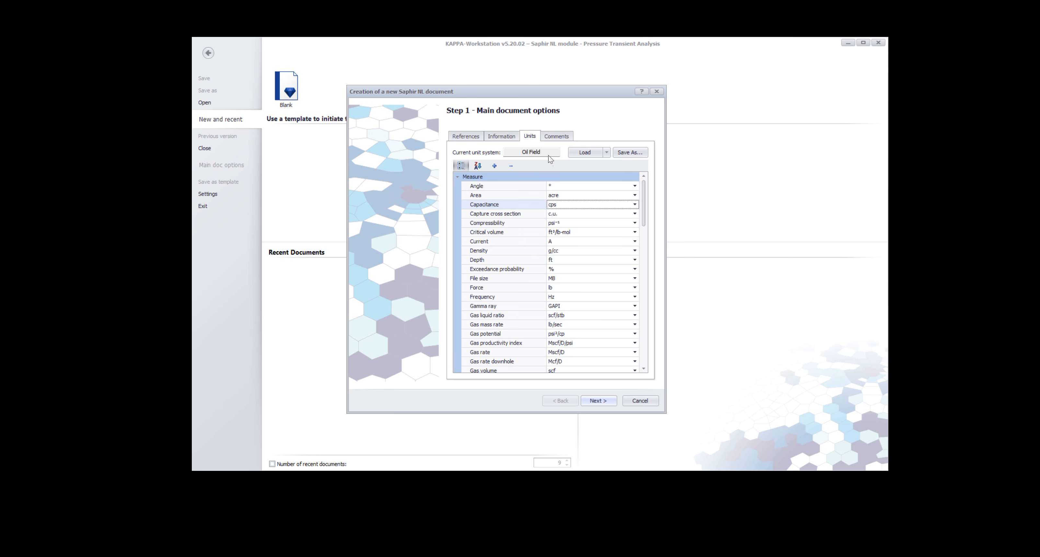
{"action": "left_click", "coordinate": [554, 139]}
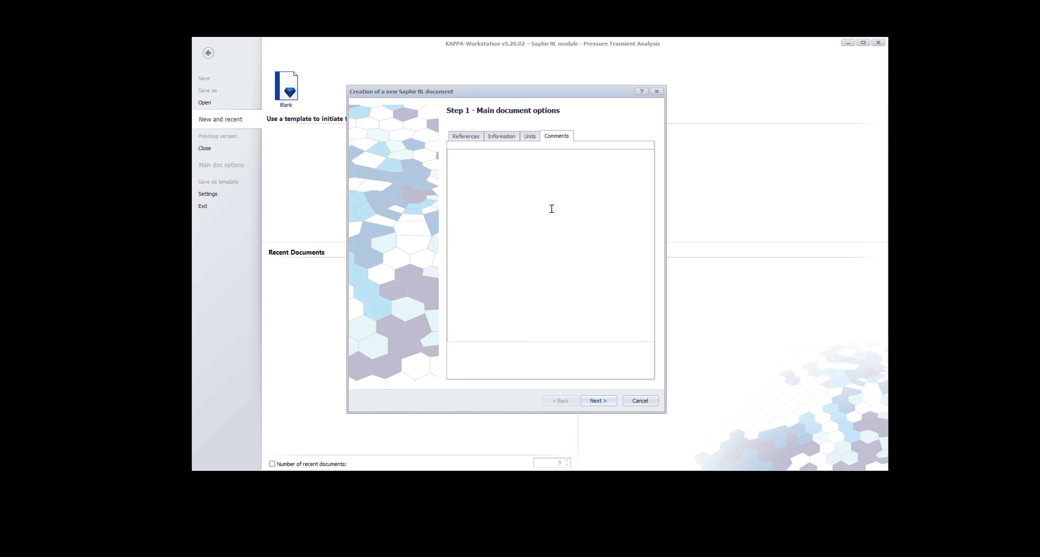
{"action": "left_click", "coordinate": [470, 137]}
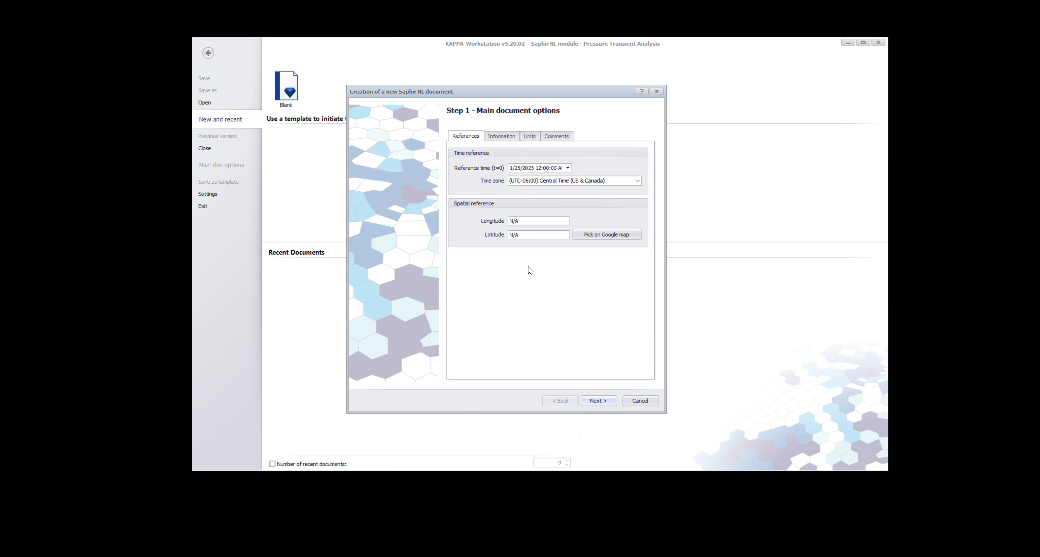
Accept the main document options and the default standard-analysis test parameters, and keep single-phase oil as the reference fluid.
{"action": "left_click", "coordinate": [599, 400]}
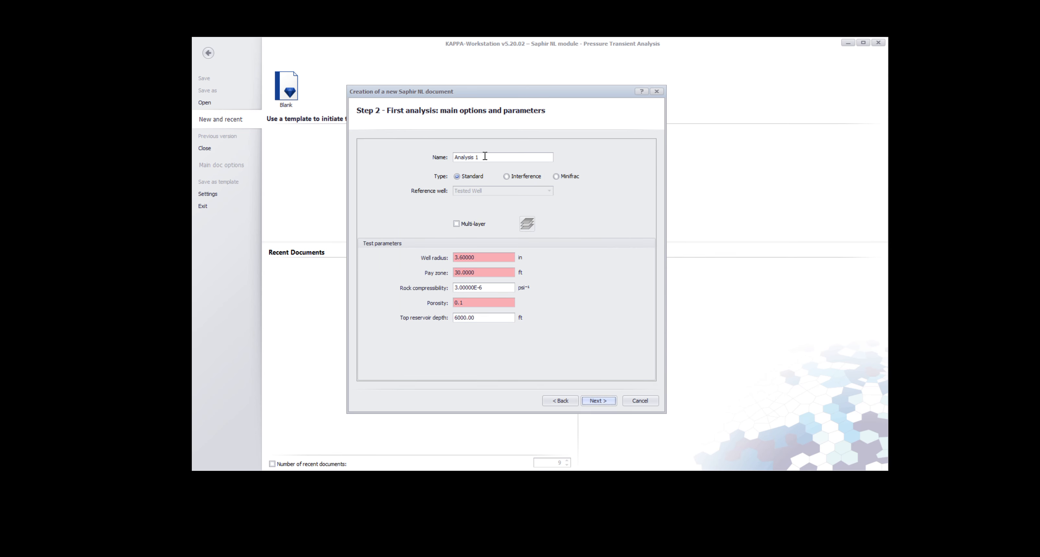
{"action": "left_click_drag", "start_coordinate": [480, 158], "coordinate": [454, 157]}
{"action": "left_click_drag", "start_coordinate": [488, 93], "coordinate": [492, 90]}
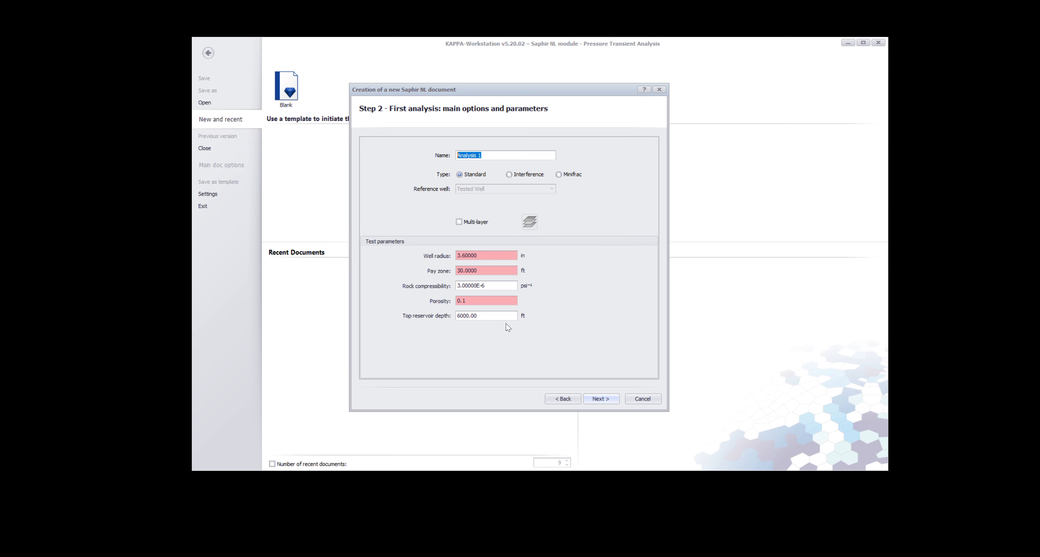
{"action": "left_click", "coordinate": [525, 257]}
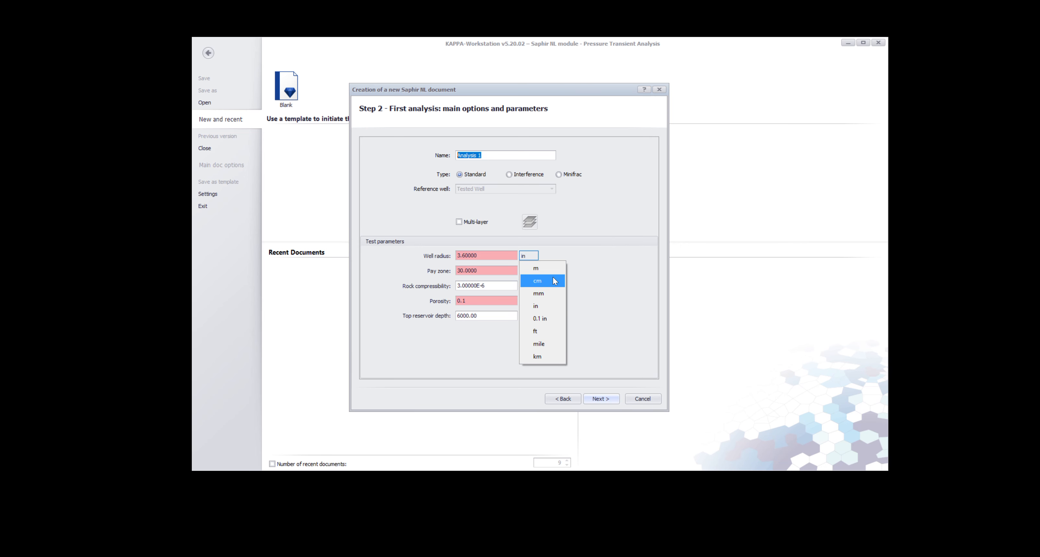
{"action": "left_click", "coordinate": [599, 269]}
{"action": "left_click_drag", "start_coordinate": [490, 257], "coordinate": [419, 249]}
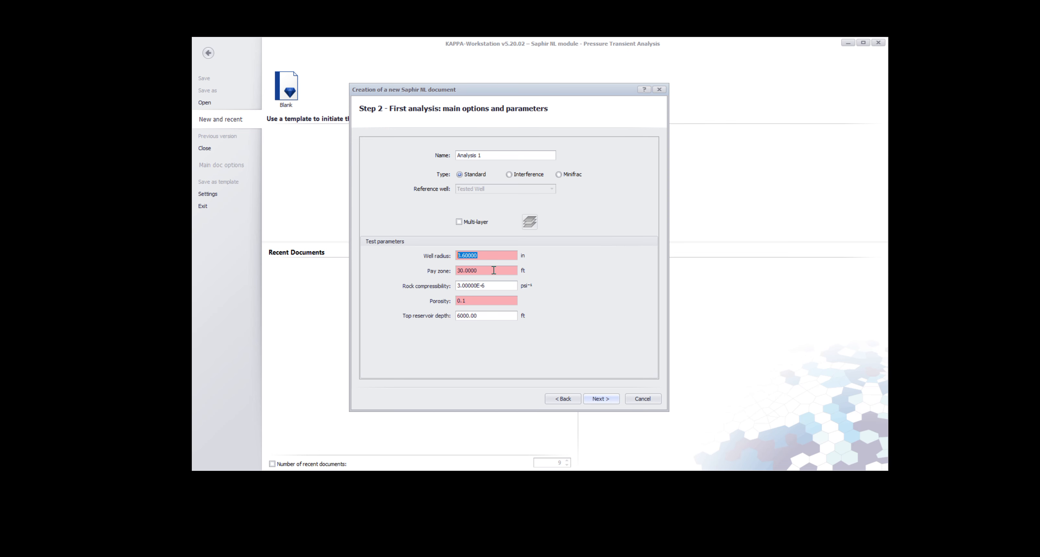
{"action": "left_click_drag", "start_coordinate": [489, 270], "coordinate": [444, 303]}
{"action": "left_click", "coordinate": [606, 400]}
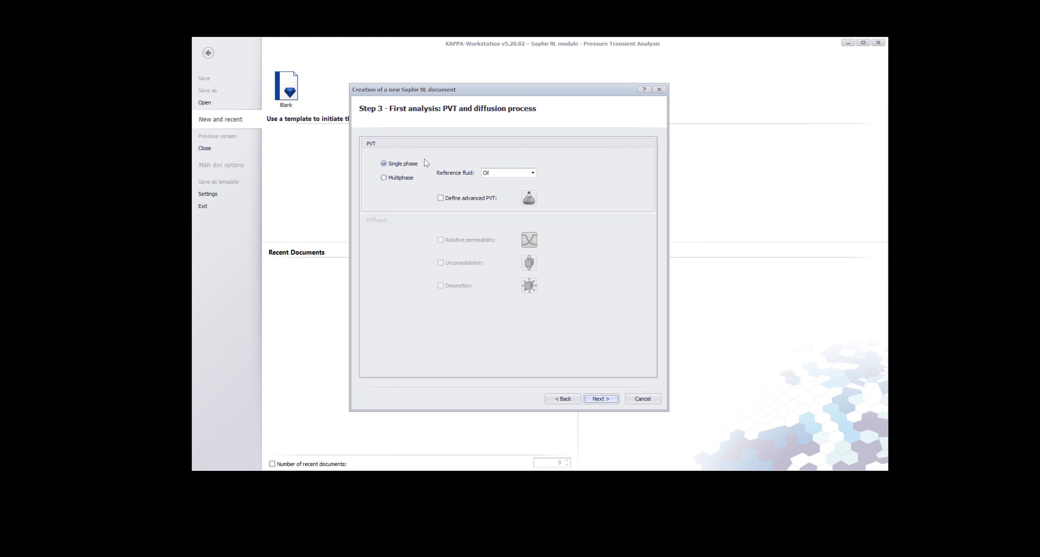
{"action": "left_click", "coordinate": [504, 174]}
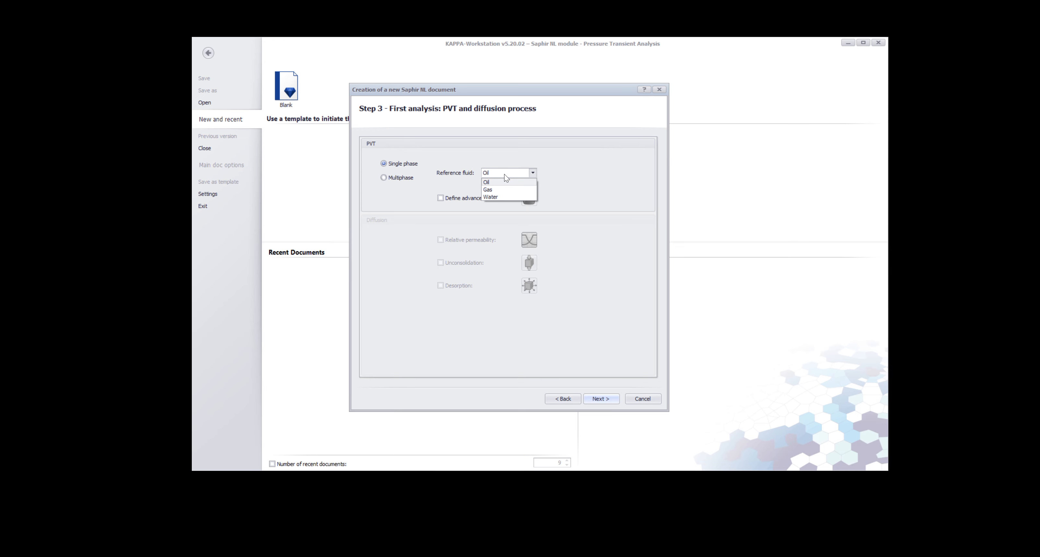
{"action": "left_click", "coordinate": [505, 177]}
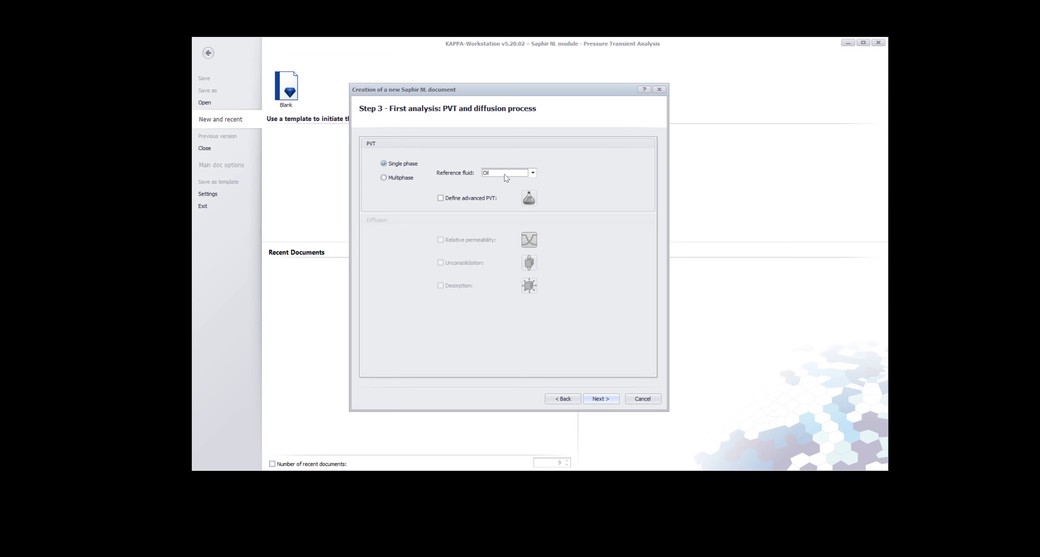
{"action": "left_click", "coordinate": [489, 198]}
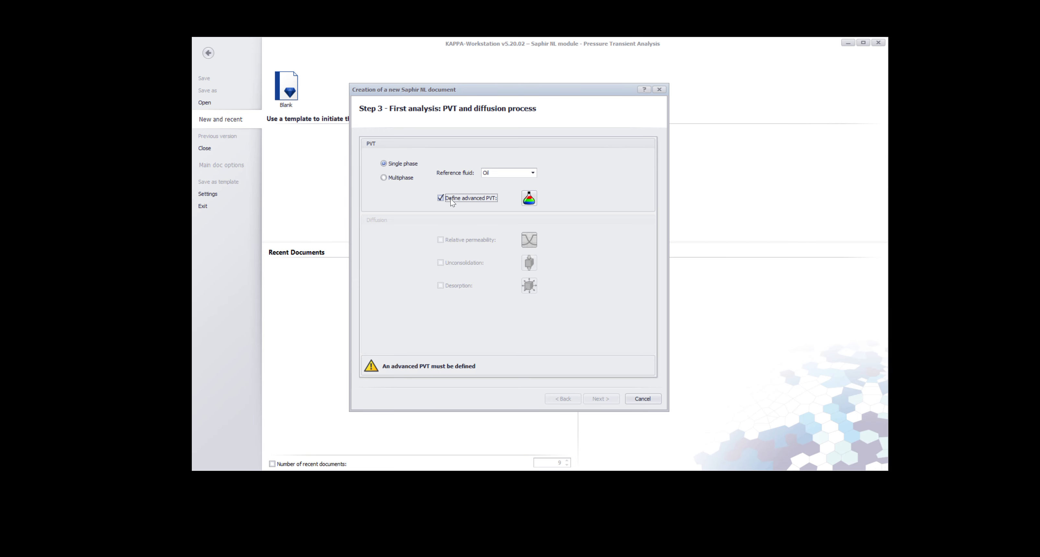
{"action": "left_click", "coordinate": [529, 199]}
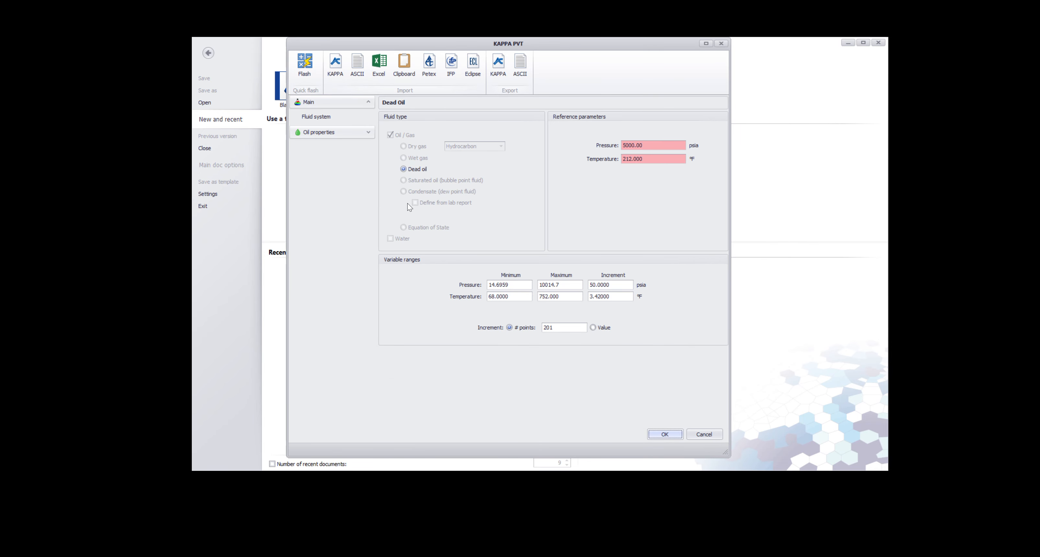
{"action": "left_click", "coordinate": [368, 133]}
{"action": "left_click", "coordinate": [721, 44]}
{"action": "left_click", "coordinate": [465, 200]}
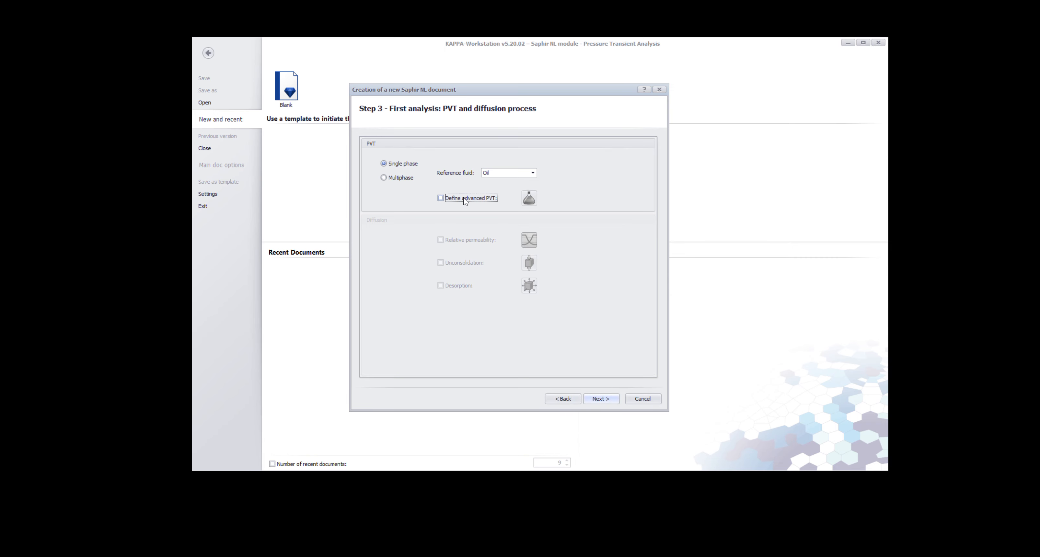
Set the analytical parameters to formation volume factor 1.2 B/STB, viscosity 0.6 cp and Sw 0.1.
{"action": "left_click", "coordinate": [610, 399]}
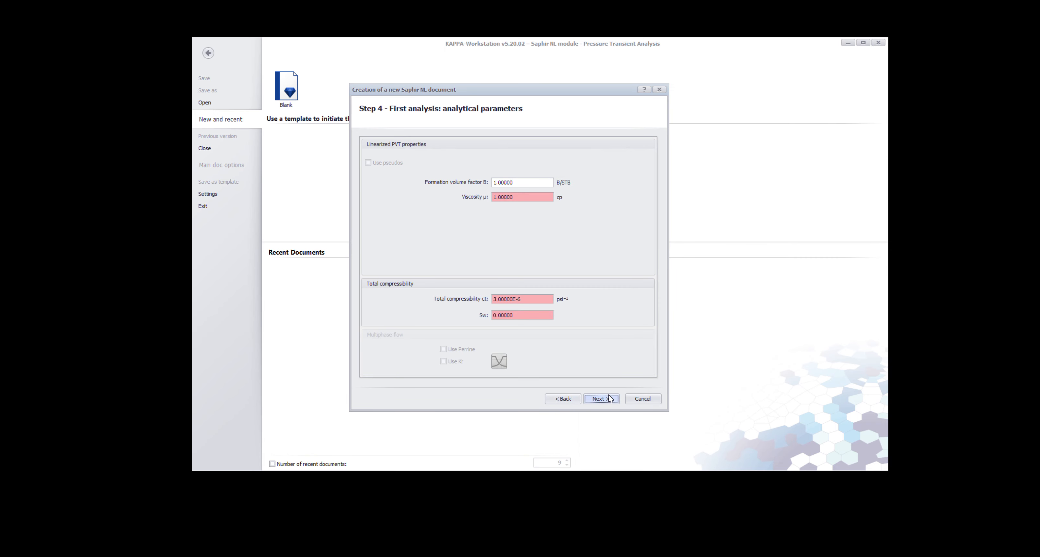
{"action": "double_click", "coordinate": [531, 183]}
{"action": "type", "text": "1.2"}
{"action": "double_click", "coordinate": [528, 198]}
{"action": "type", "text": "0.6"}
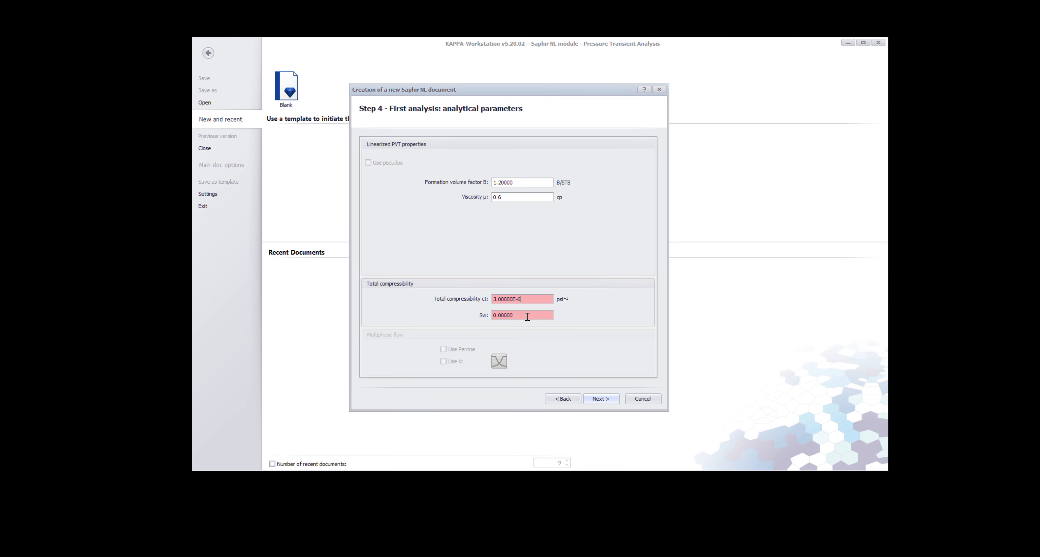
{"action": "left_click_drag", "start_coordinate": [527, 316], "coordinate": [479, 317]}
{"action": "type", "text": "0.1"}
{"action": "left_click", "coordinate": [601, 399]}
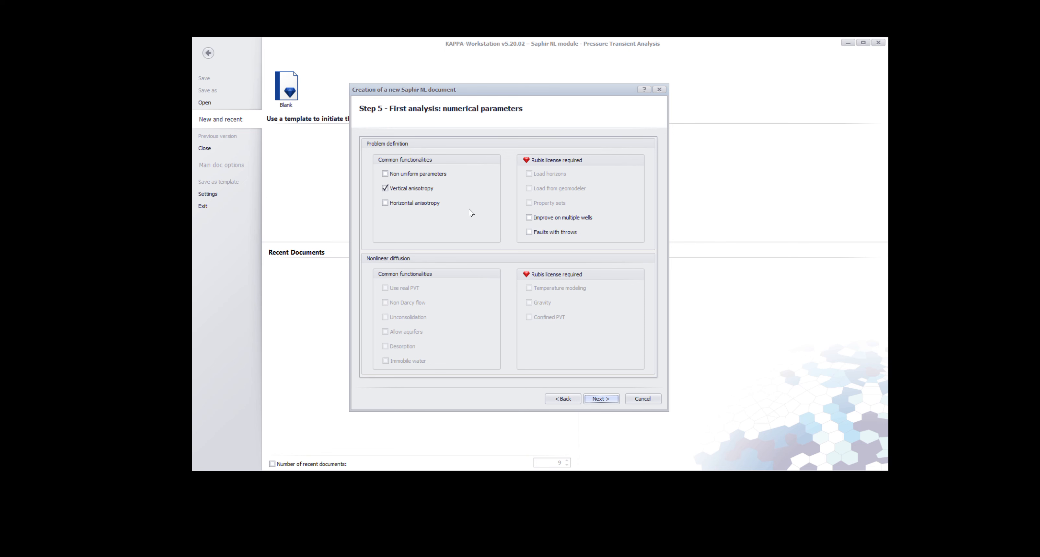
Toggle vertical anisotropy and create the document with the default log-log model: constant storage, finite radius, homogeneous, infinite boundary.
{"action": "left_click", "coordinate": [388, 189]}
{"action": "left_click", "coordinate": [608, 401]}
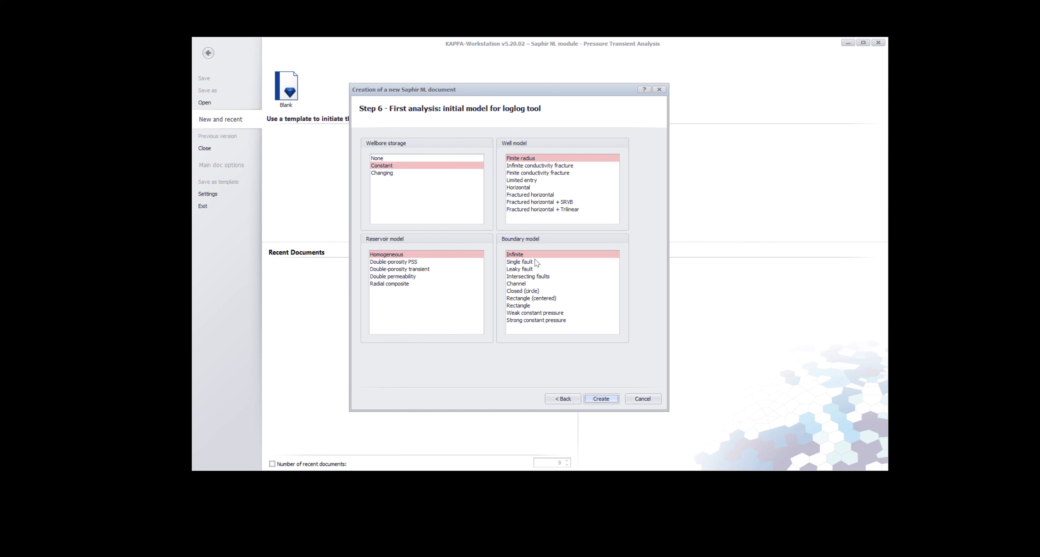
{"action": "left_click", "coordinate": [601, 398]}
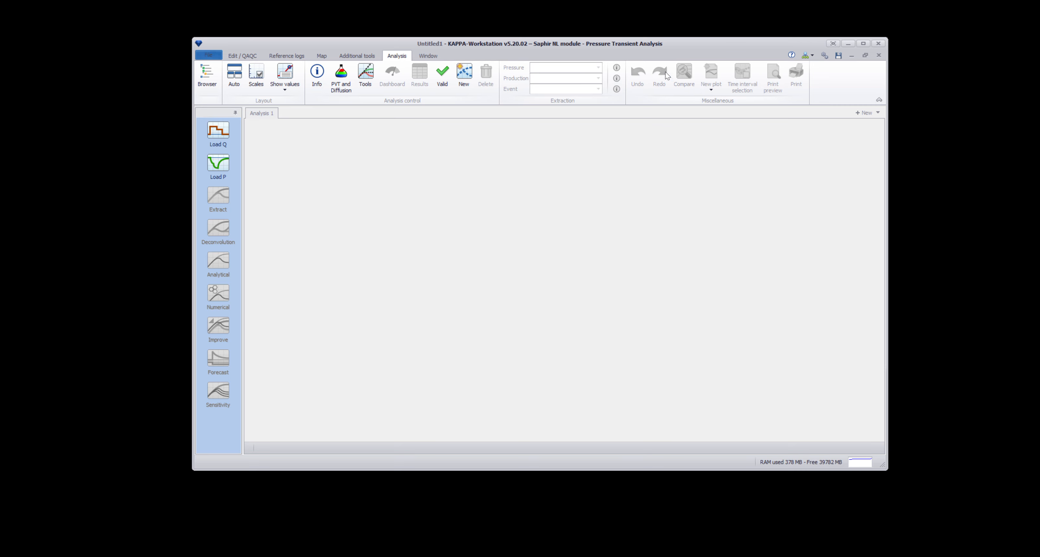
{"action": "left_click_drag", "start_coordinate": [676, 43], "coordinate": [670, 44]}
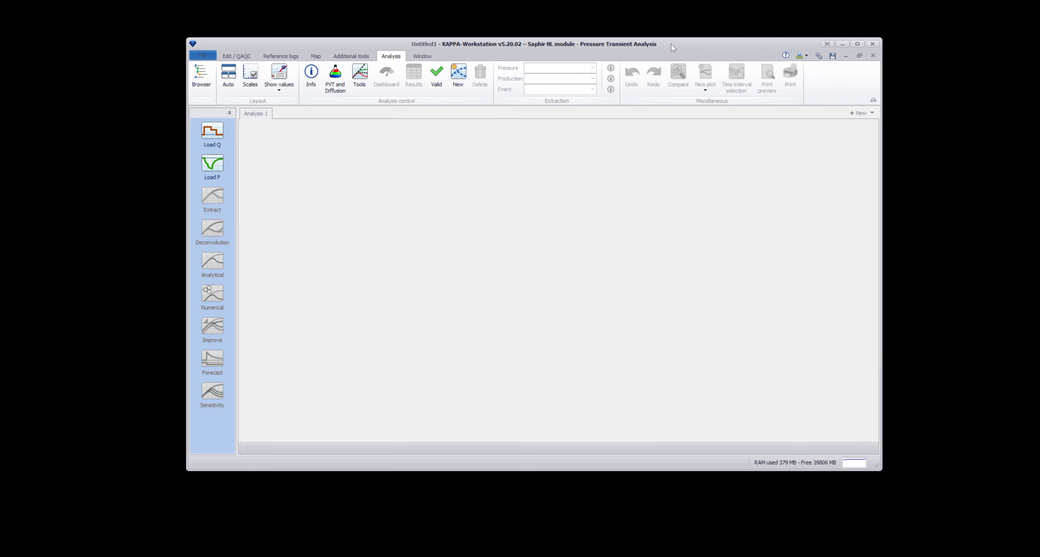